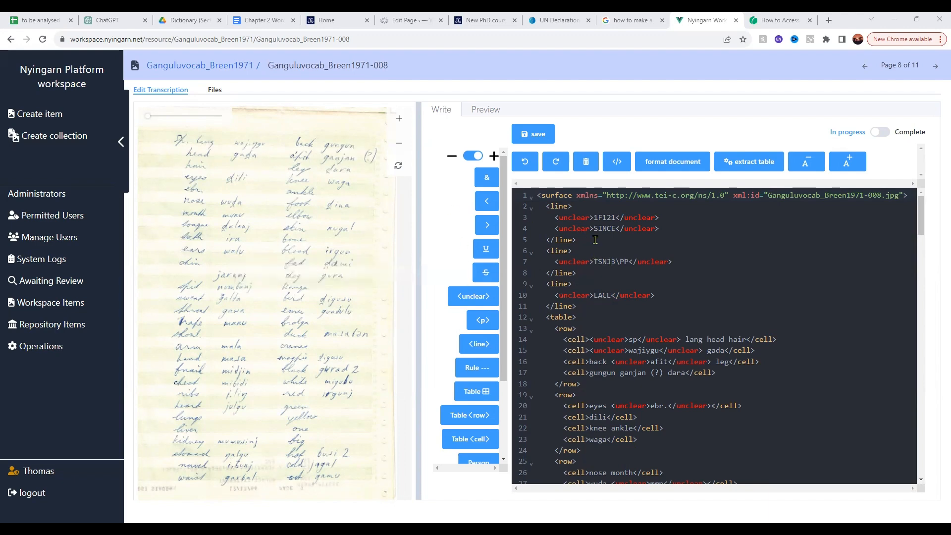
Compare page 8's transcription markup and its rendered preview with the handwritten word list in the scan
scroll(644, 270, "down", 3)
scroll(644, 270, "up", 3)
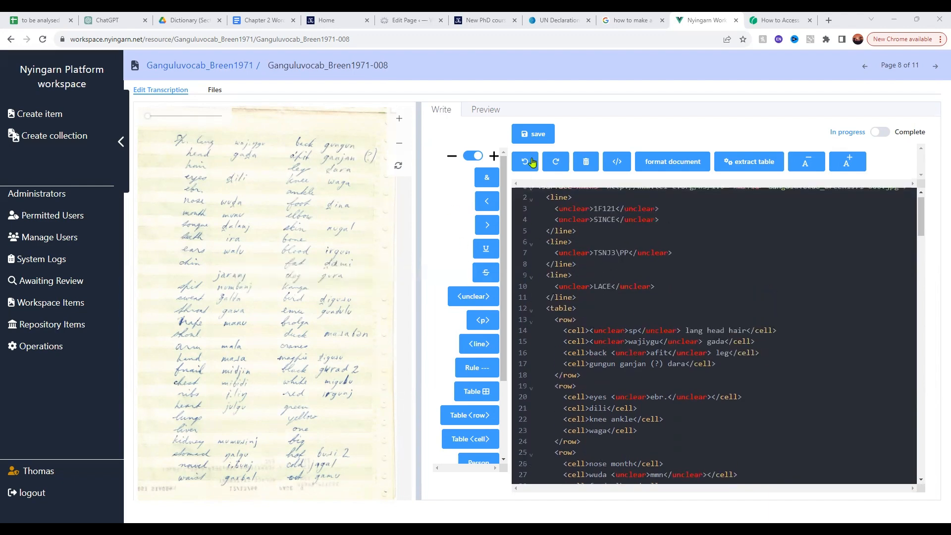
left_click(485, 110)
scroll(579, 319, "down", 3)
scroll(444, 131, "up", 3)
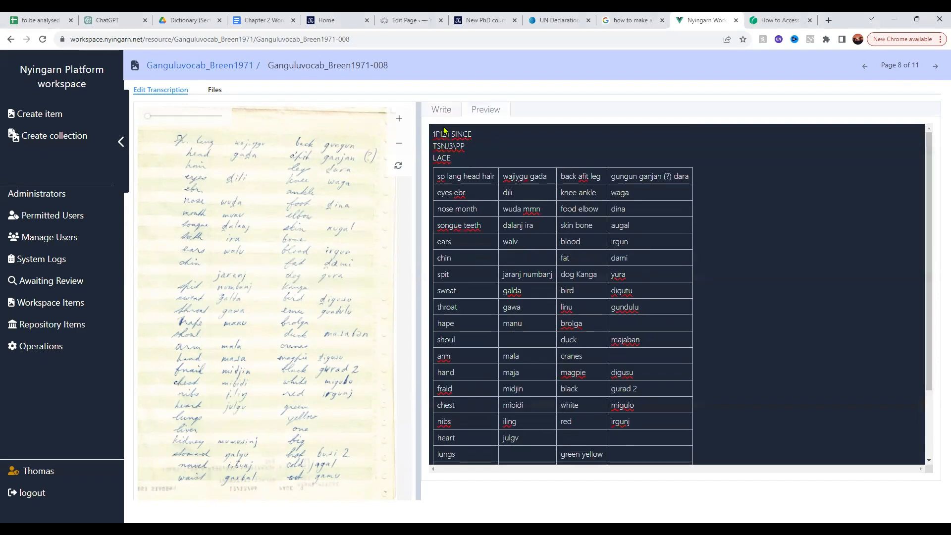
left_click(441, 110)
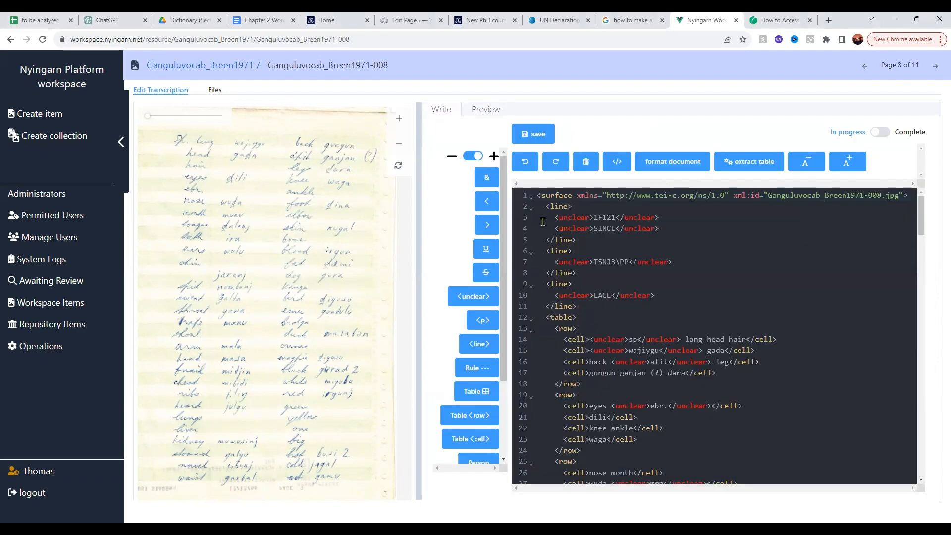
left_click(477, 111)
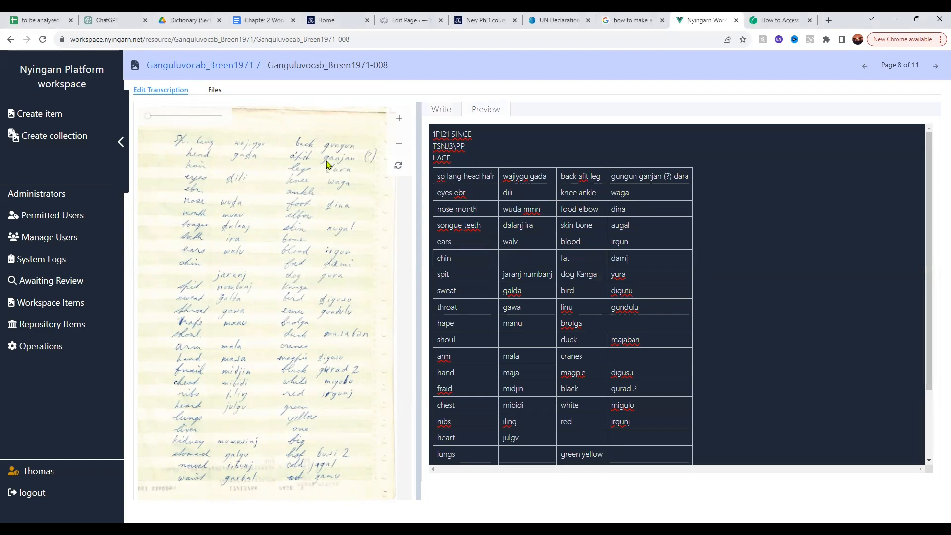
left_click(443, 111)
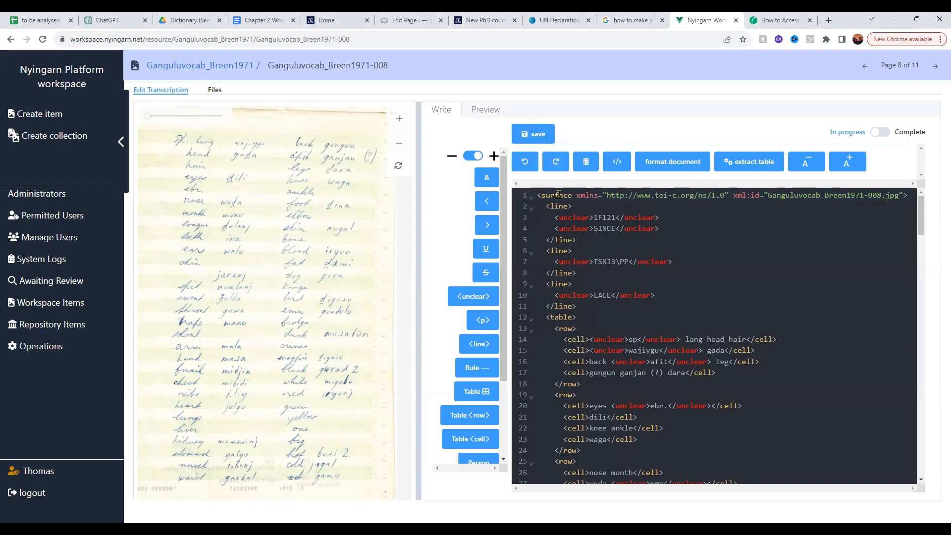
Delete all the generated lines and table markup between the opening and closing surface tags
scroll(593, 264, "down", 20)
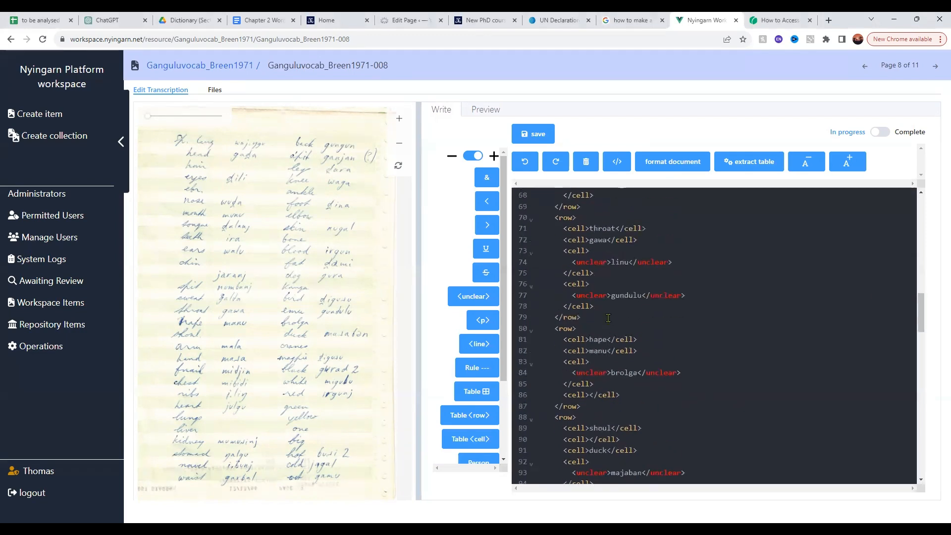
scroll(601, 372, "down", 8)
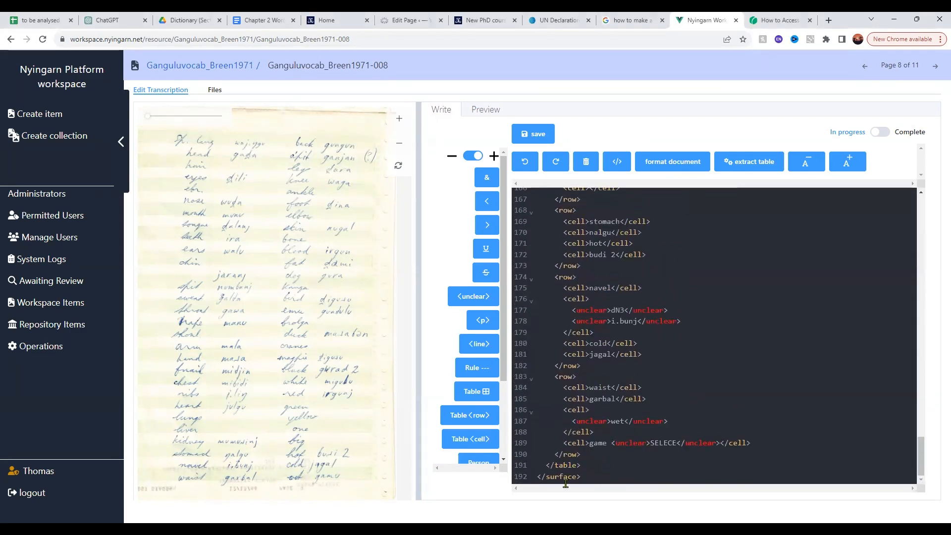
left_click_drag(580, 466, 561, 366)
scroll(561, 364, "up", 5)
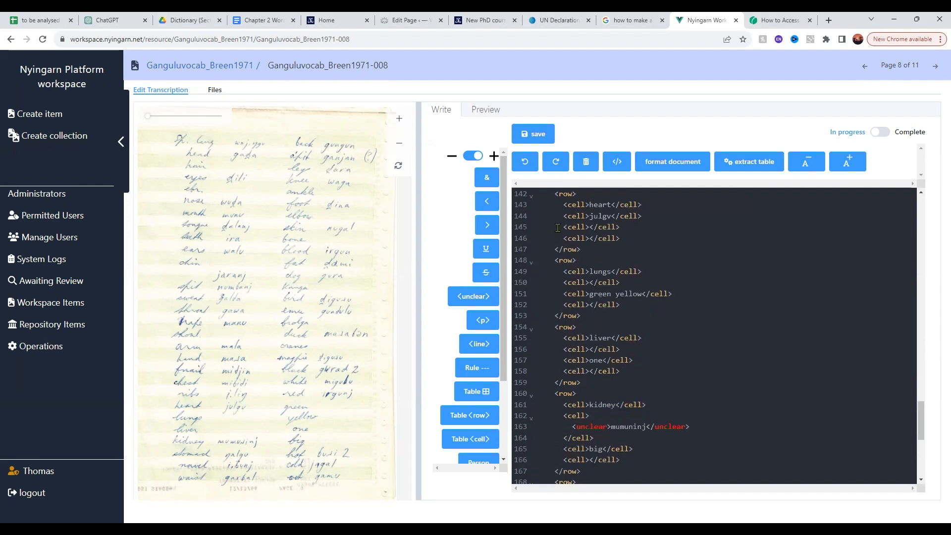
scroll(562, 341, "down", 5)
left_click_drag(921, 443, 923, 160)
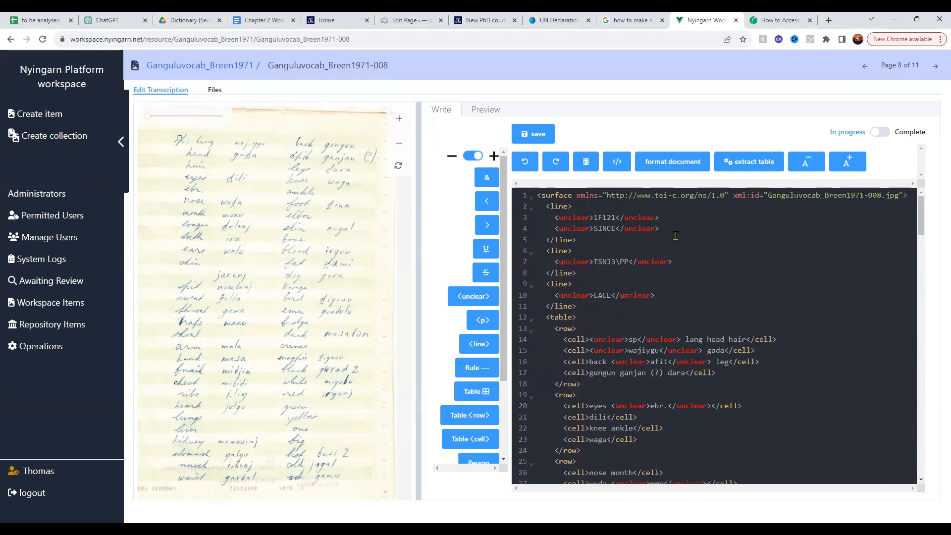
scroll(541, 203, "down", 16)
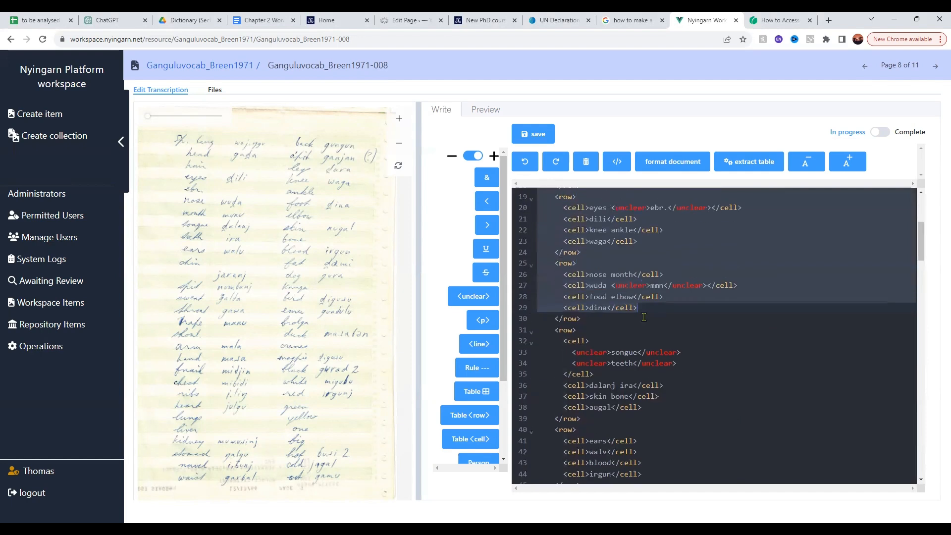
scroll(713, 334, "down", 17)
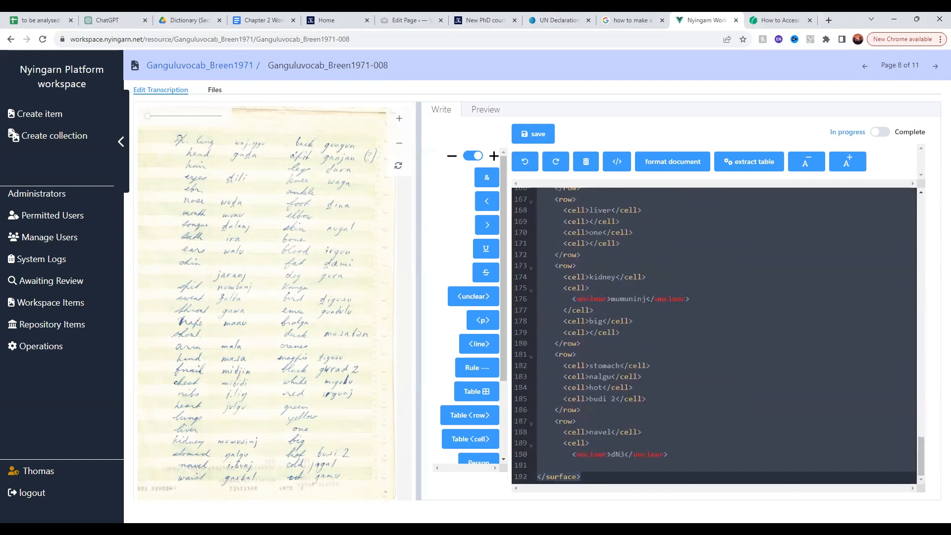
left_click(611, 465)
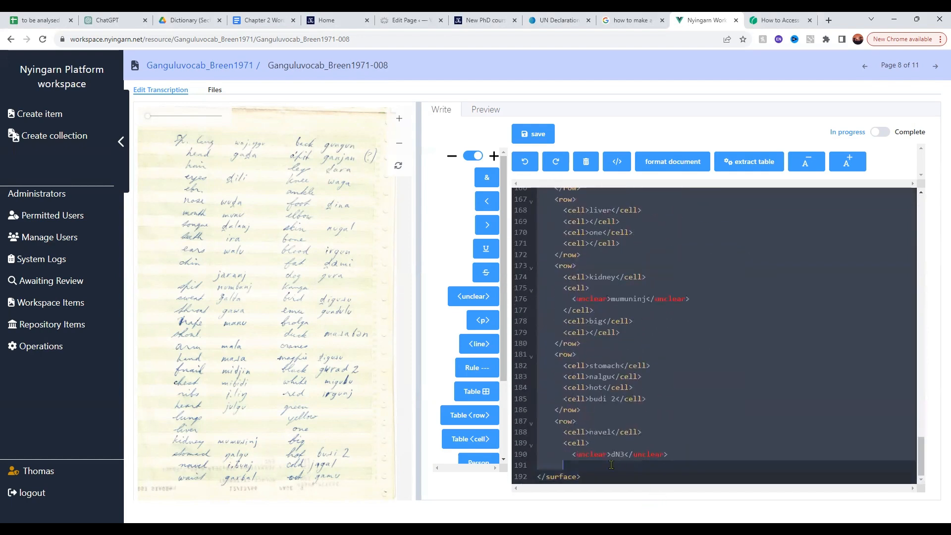
right_click(567, 471)
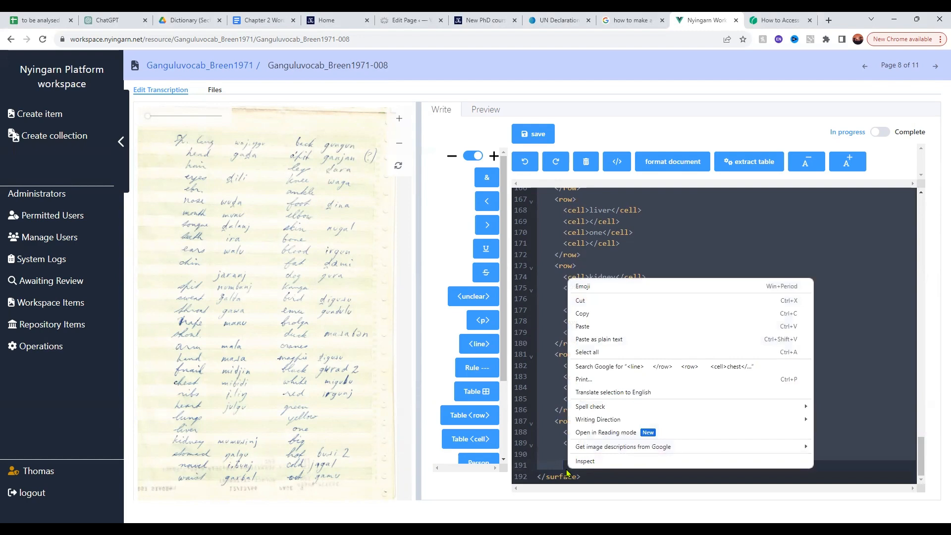
left_click(566, 468)
scroll(570, 465, "up", 15)
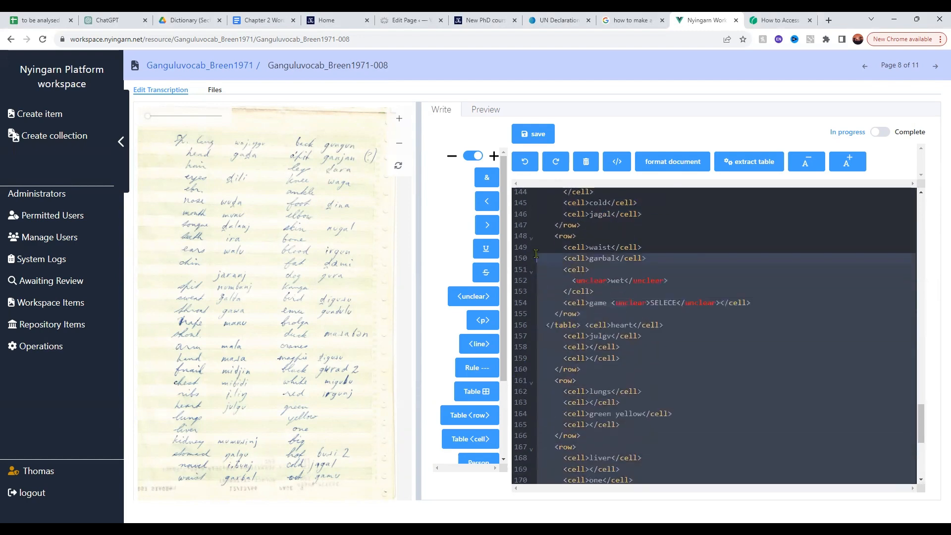
scroll(554, 218, "up", 19)
mouse_move(542, 192)
left_mouse_down()
mouse_move(565, 232)
mouse_move(546, 207)
left_mouse_up()
scroll(566, 224, "up", 2)
key("Delete")
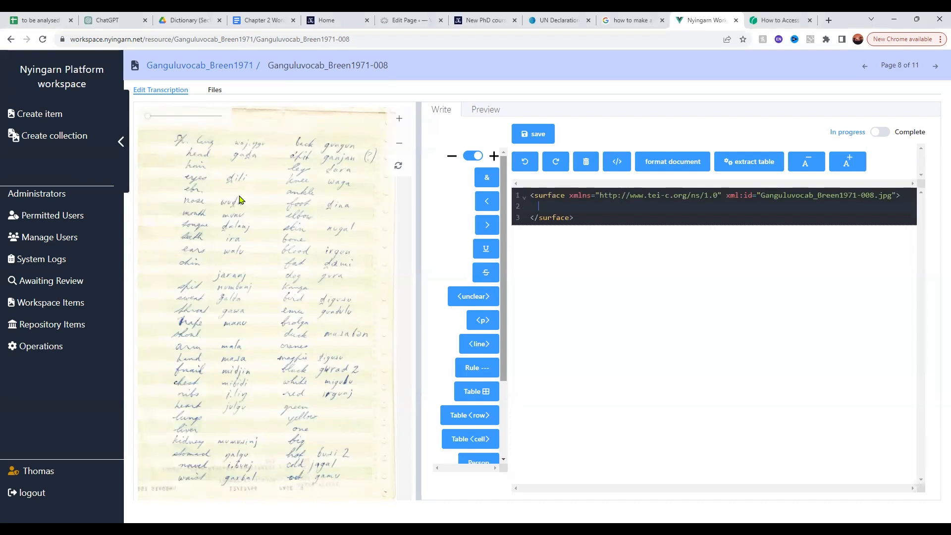
Insert a table with ten empty rows inside the surface element and save the transcription
scroll(497, 280, "down", 1)
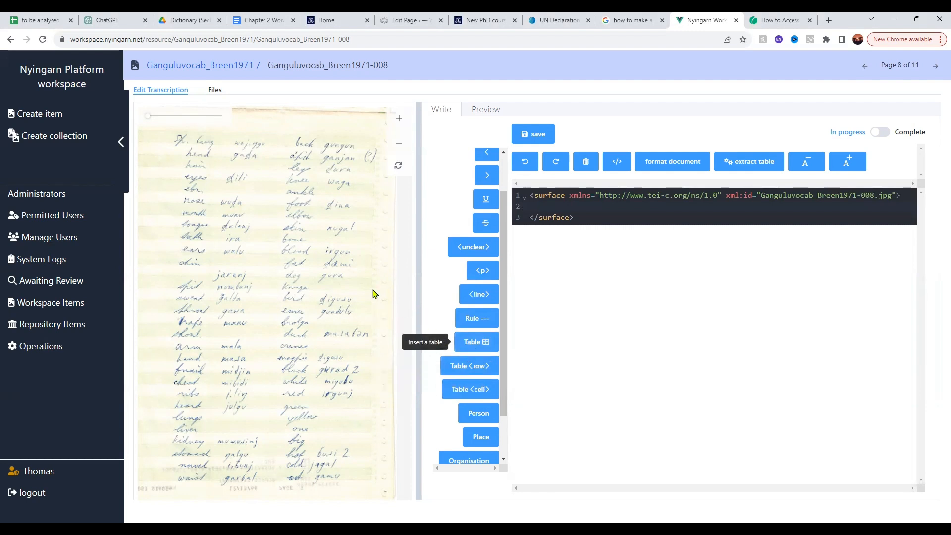
left_click(480, 344)
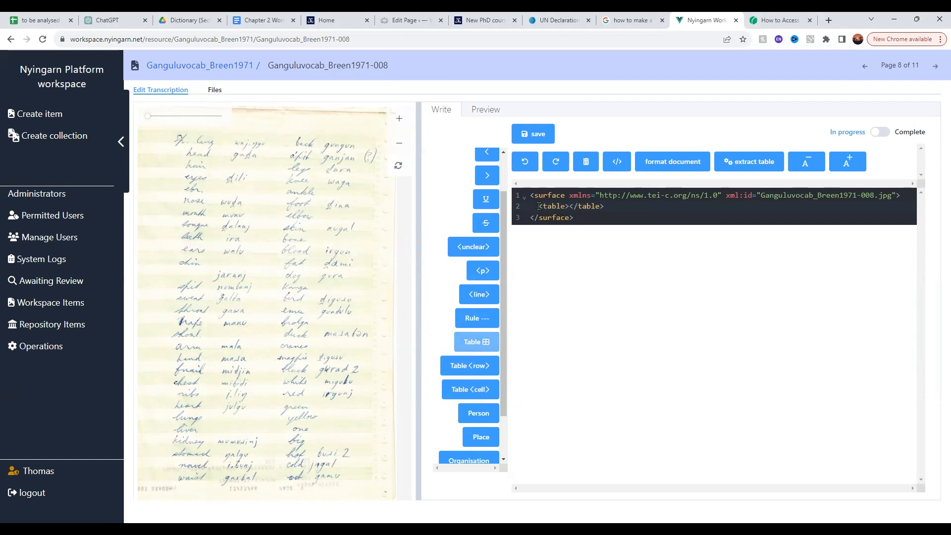
left_click(570, 207)
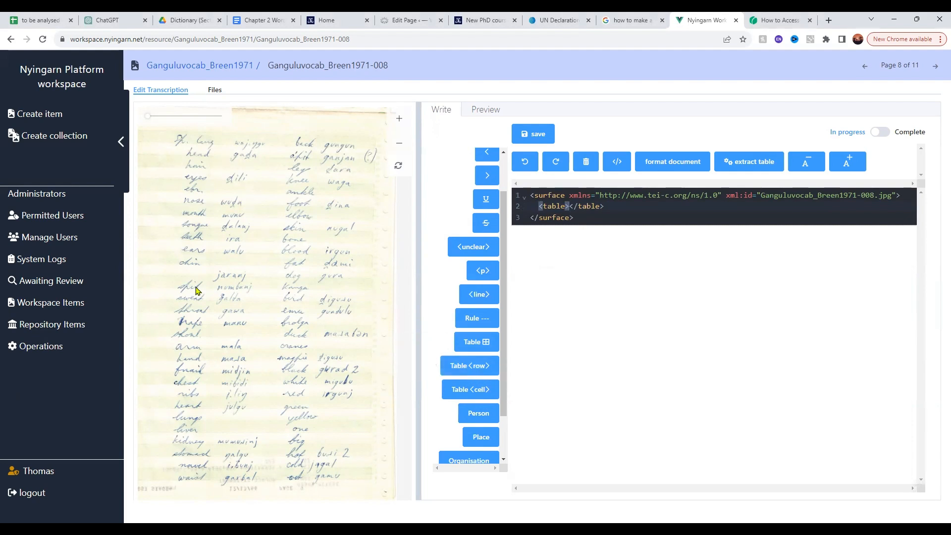
left_click(479, 367)
left_click(479, 368)
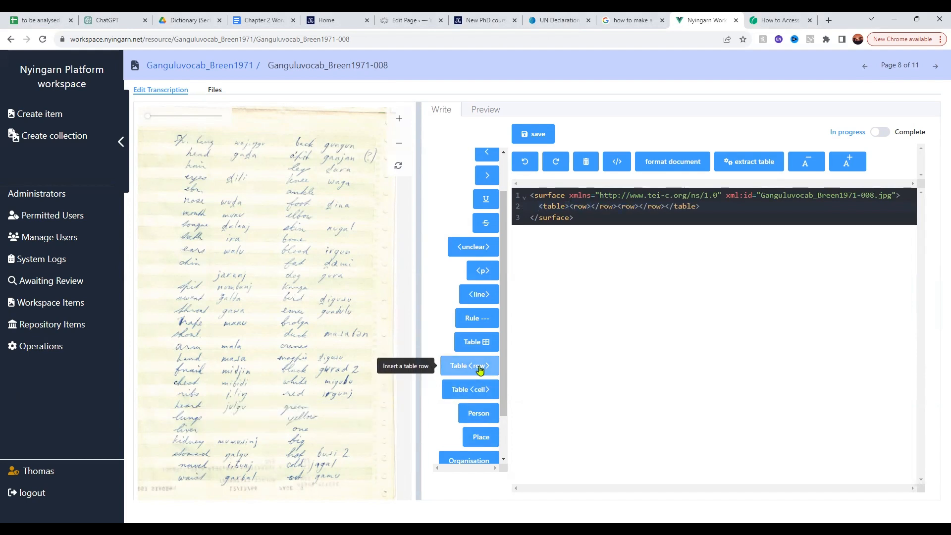
left_click(479, 368)
left_click(479, 368)
left_click(480, 368)
left_click(479, 368)
left_click(480, 367)
left_click(479, 368)
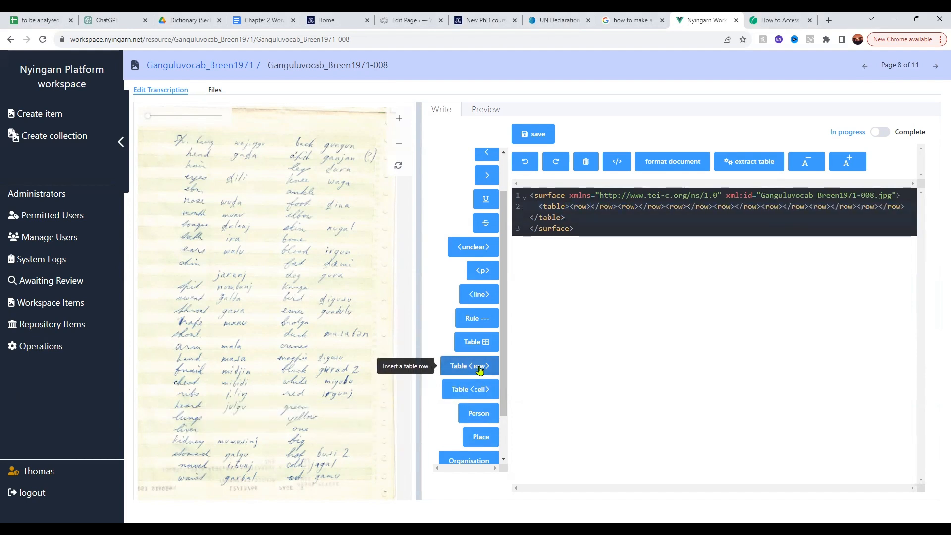
left_click(479, 368)
left_click(480, 367)
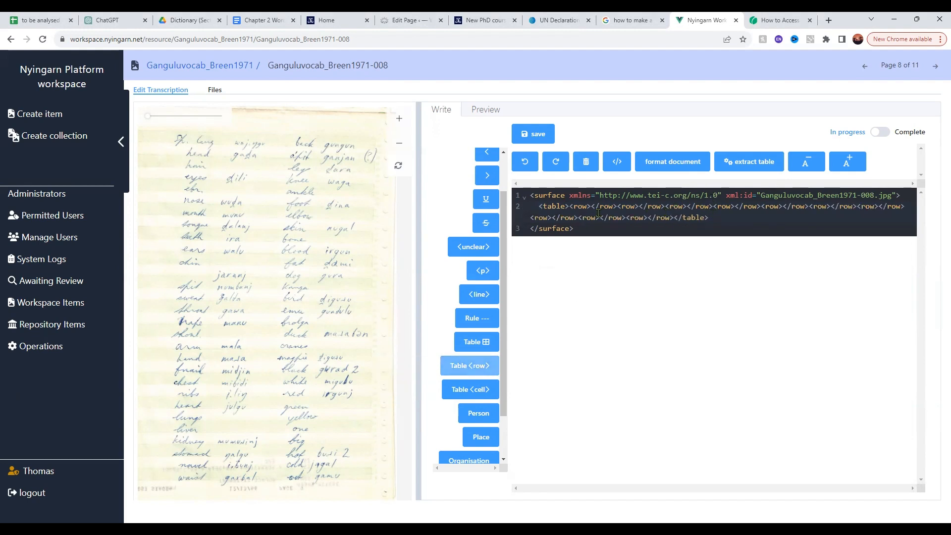
left_click(535, 137)
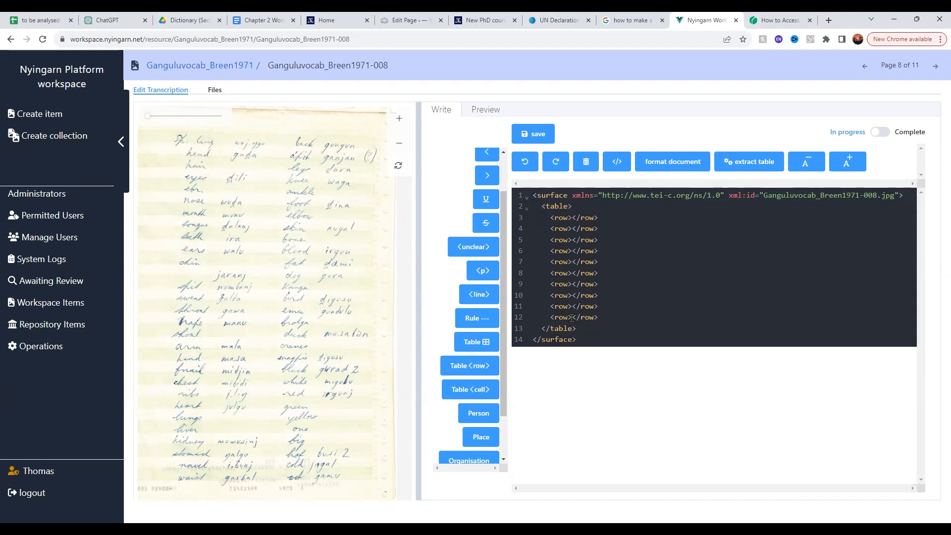
Insert four empty cells into each of the table's first three rows
left_click(572, 218)
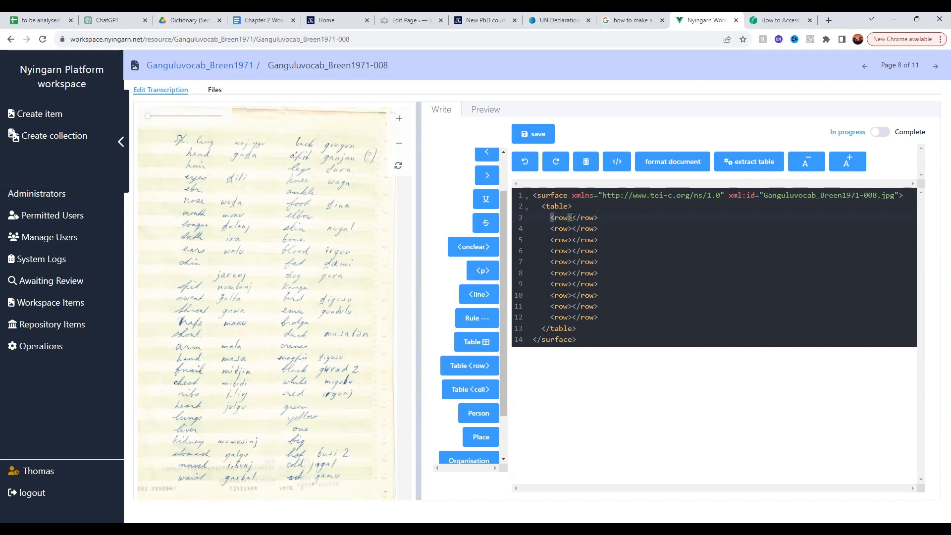
left_click(479, 393)
left_click(479, 393)
left_click(479, 394)
left_click(479, 394)
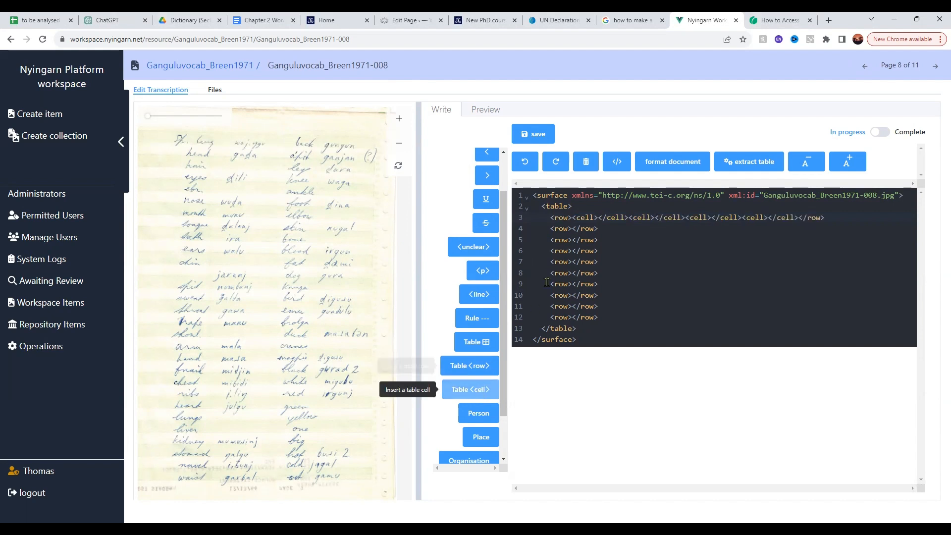
left_click(573, 230)
left_click(485, 397)
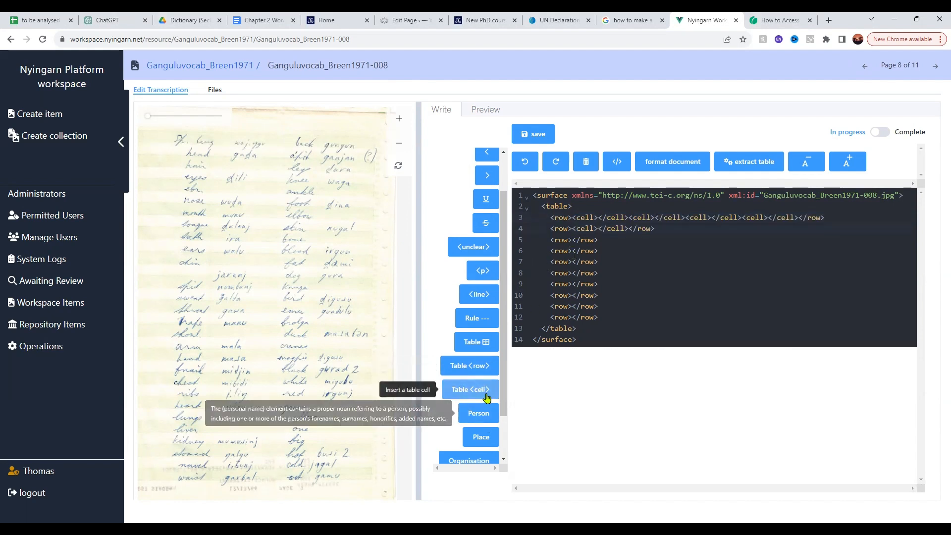
left_click(486, 396)
left_click(485, 396)
left_click(486, 396)
left_click(572, 239)
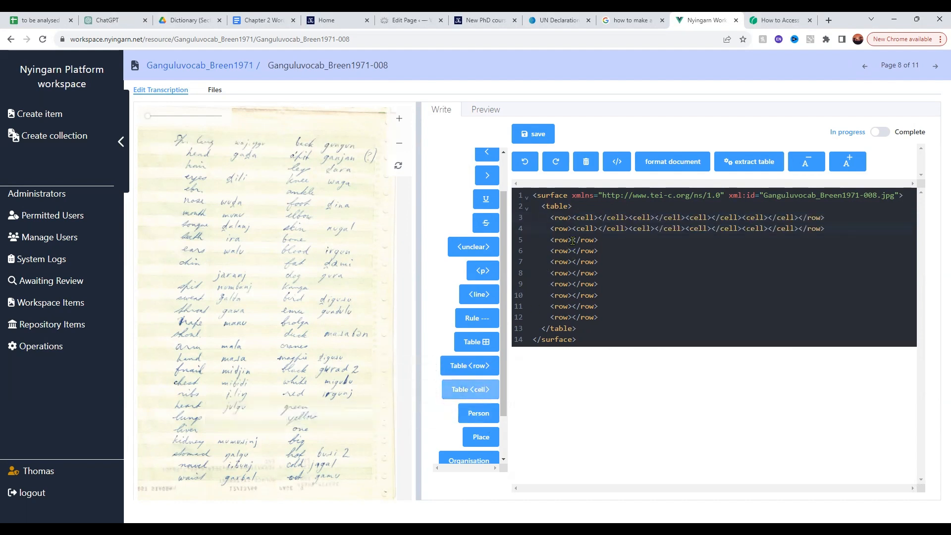
left_click(478, 391)
left_click(480, 389)
left_click(479, 390)
left_click(479, 390)
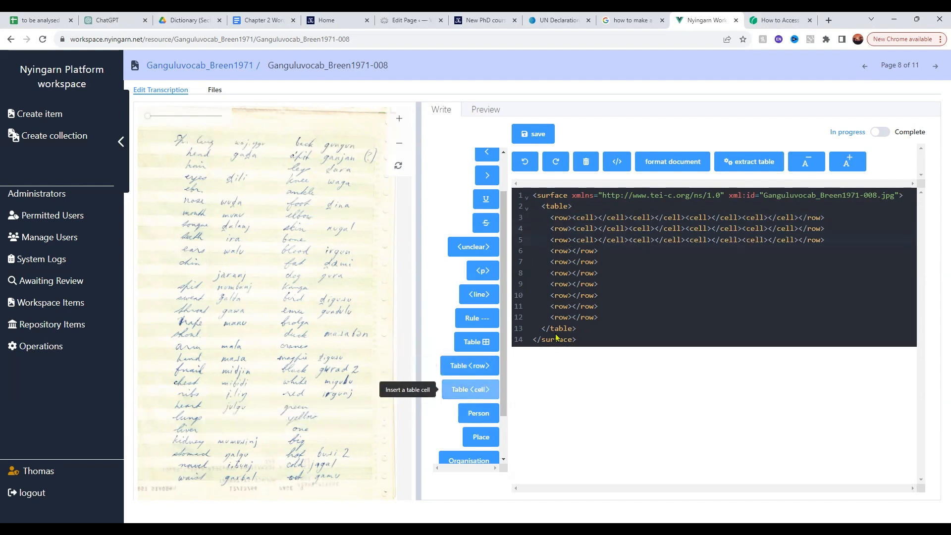
Save the transcription and check the new table in the rendered preview
left_click(545, 141)
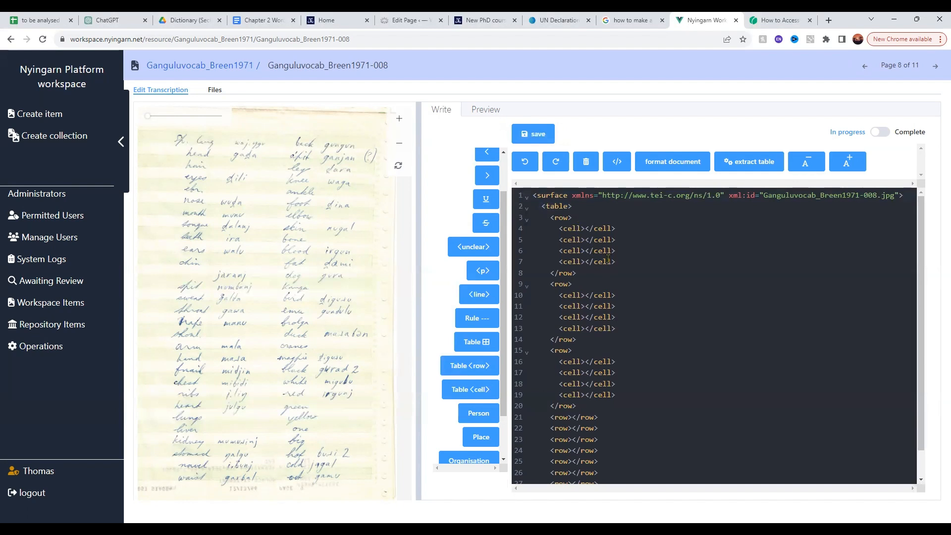
left_click(481, 109)
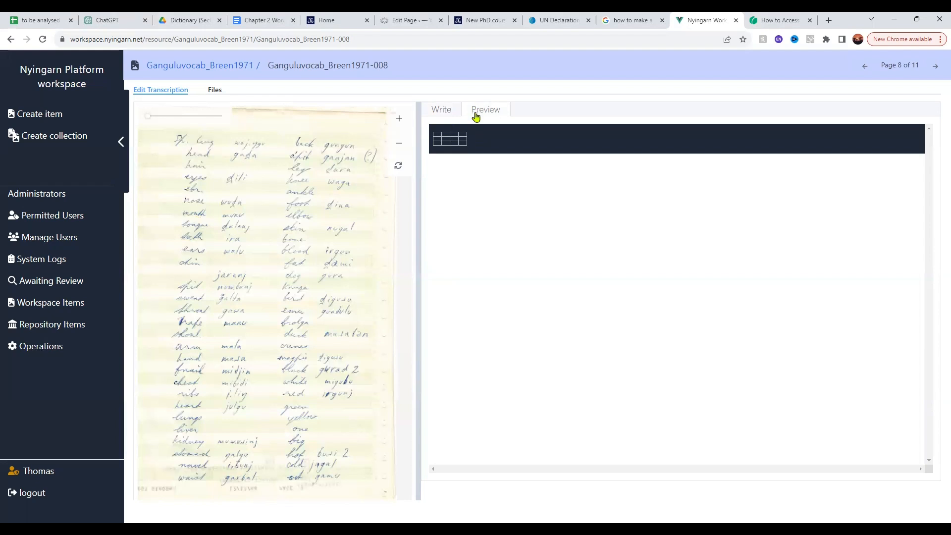
left_click(447, 115)
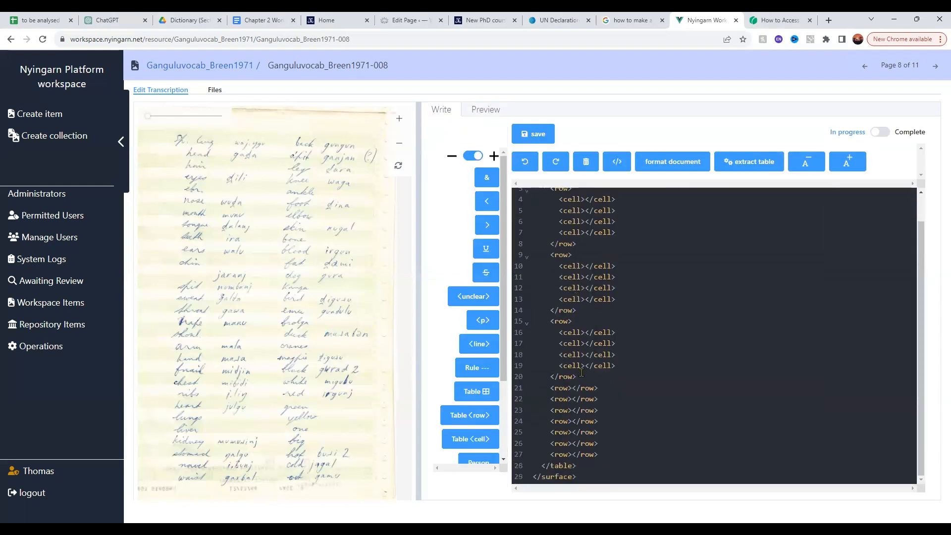
Insert four empty cells into each of the table's fourth, fifth and sixth rows and save the transcription
left_click(572, 390)
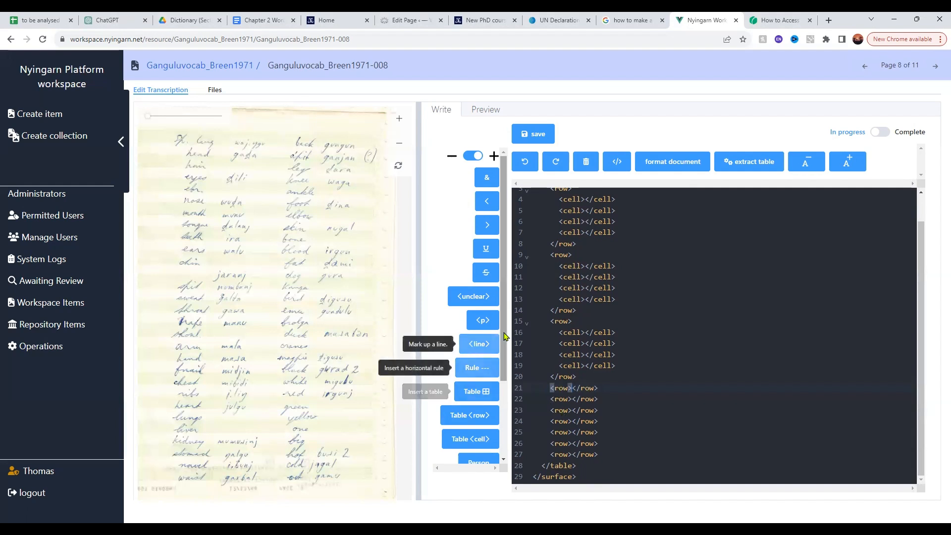
left_click(478, 442)
left_click(479, 442)
left_click(479, 442)
left_click(479, 442)
key("Down")
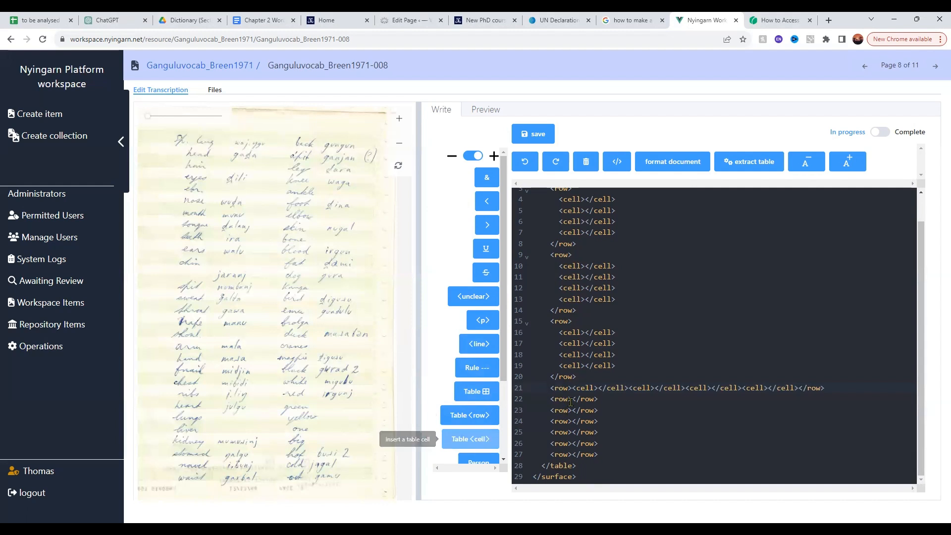
left_click(461, 441)
left_click(462, 440)
left_click(461, 440)
left_click(461, 440)
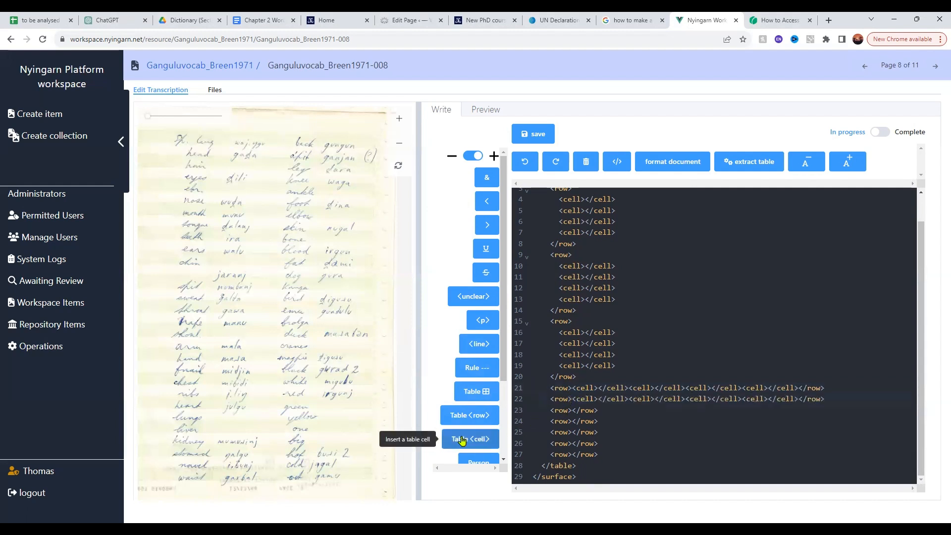
left_click(570, 411)
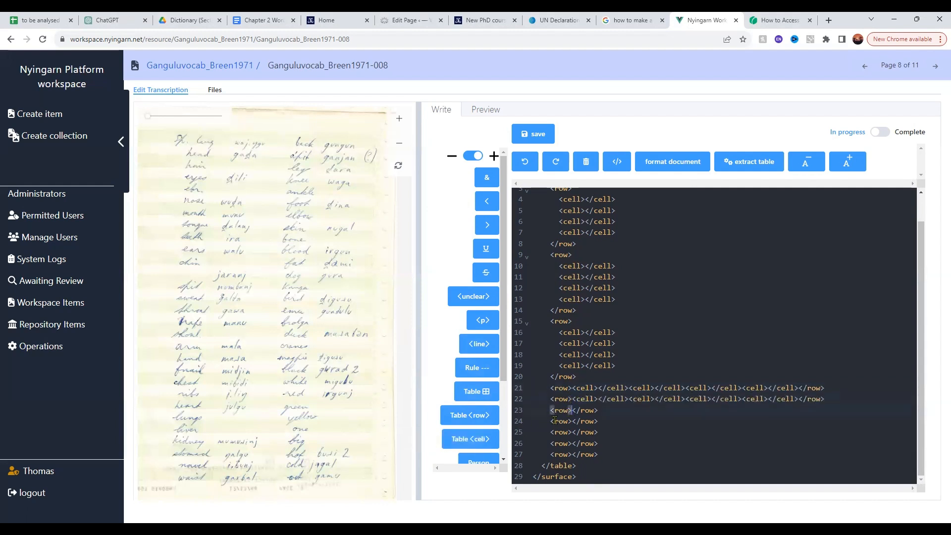
left_click(479, 440)
left_click(480, 441)
left_click(481, 441)
left_click(480, 441)
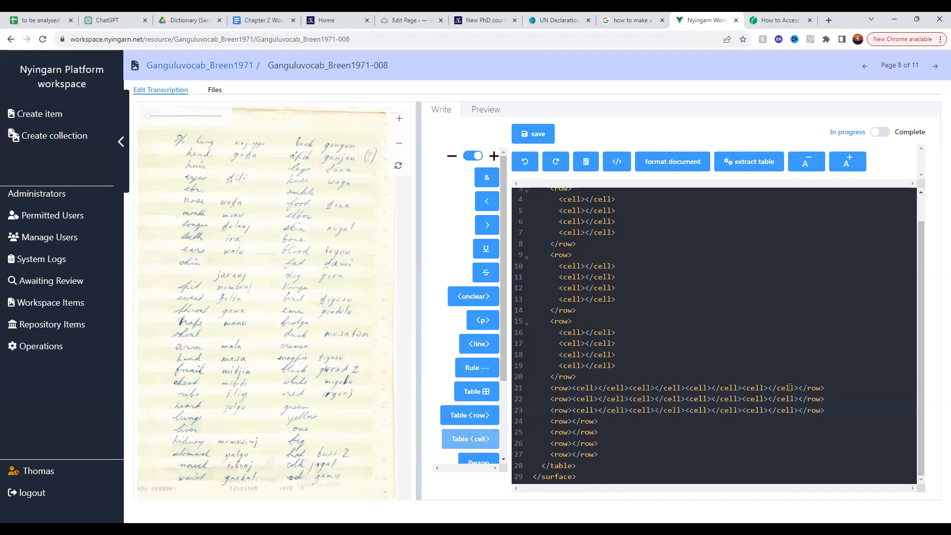
left_click(529, 133)
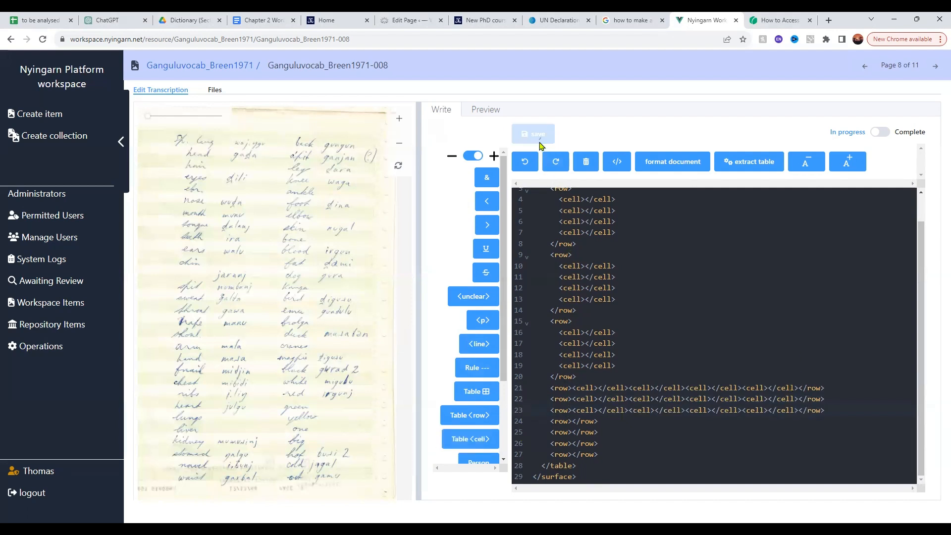
Check the table's first six rows in the rendered preview and return to the end of the markup
left_click(485, 111)
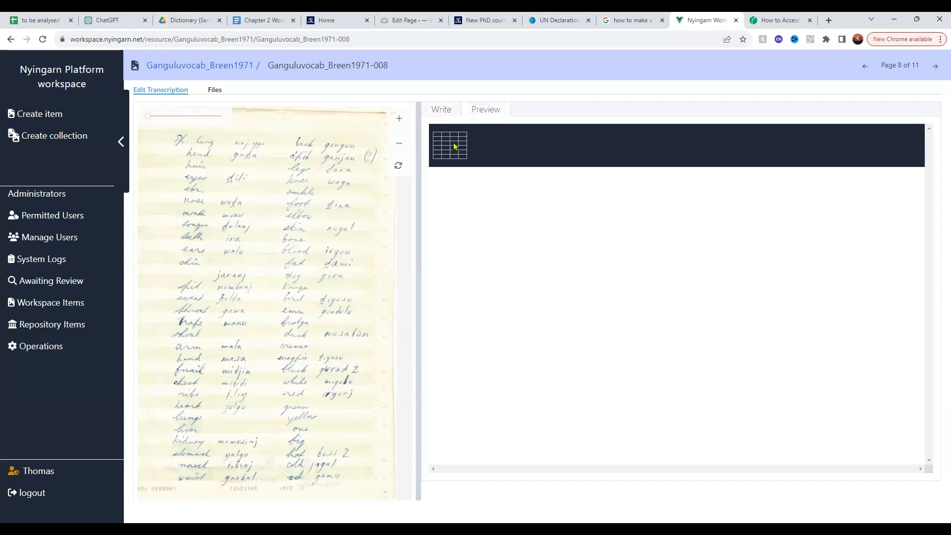
left_click(449, 113)
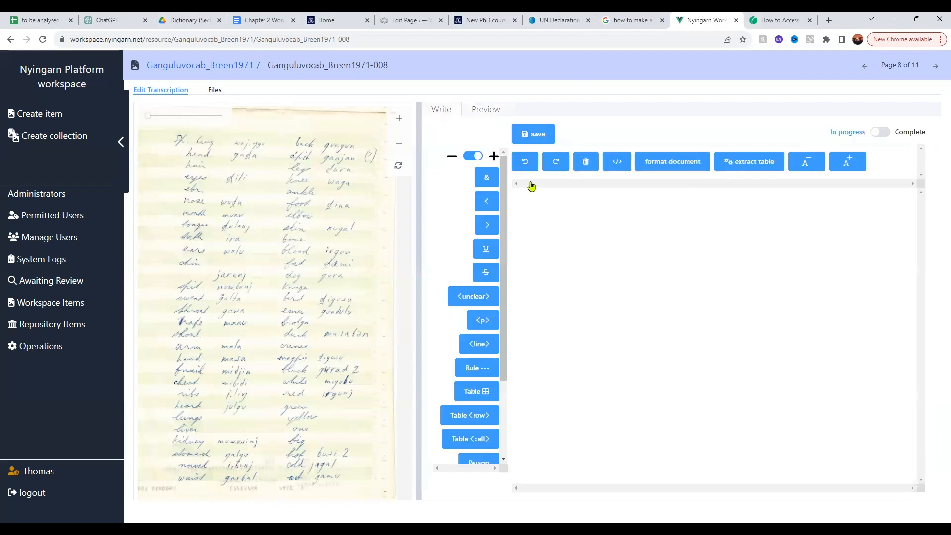
scroll(631, 350, "down", 5)
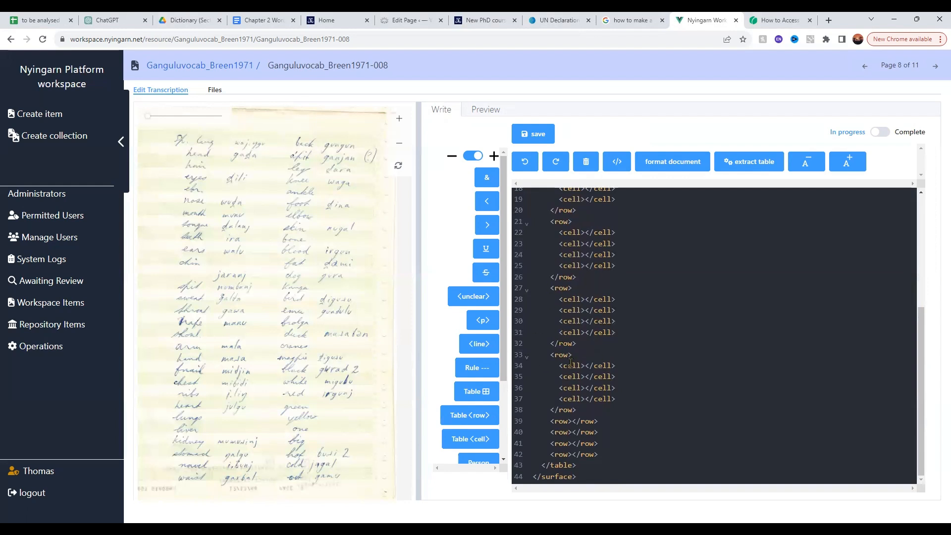
Copy the sixth row with its four empty cells and delete the four cell-less rows below it
left_click_drag(547, 355, 556, 354)
left_click(547, 355)
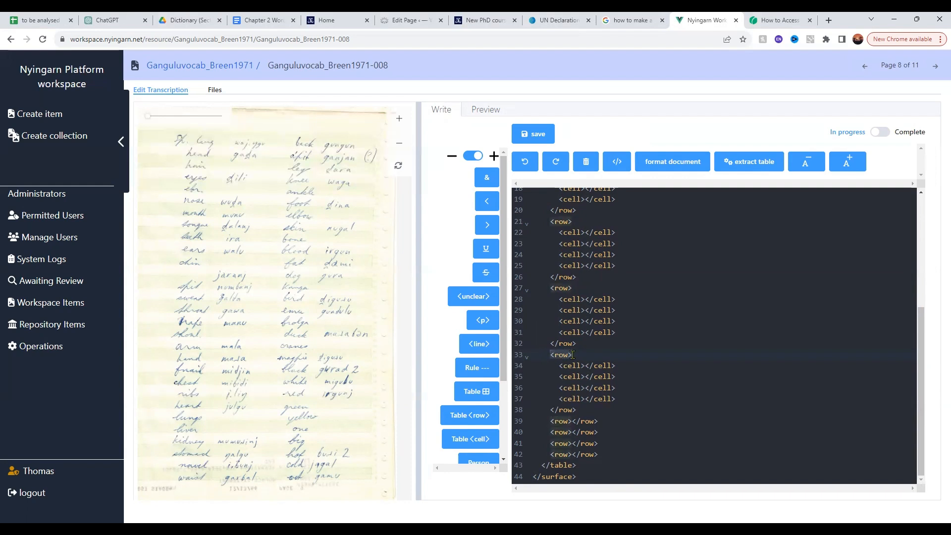
left_click_drag(550, 355, 576, 409)
key("ctrl+c")
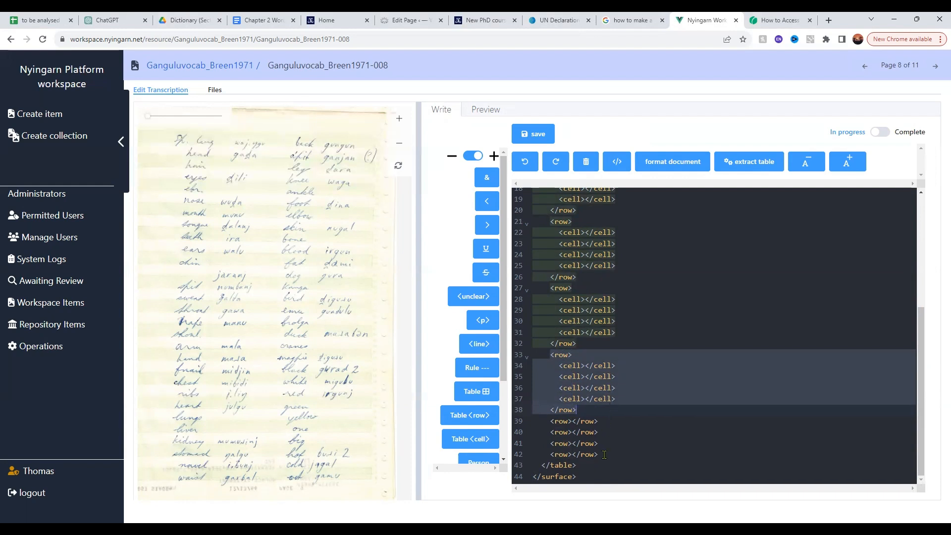
left_click_drag(599, 454, 546, 422)
key("BackSpace")
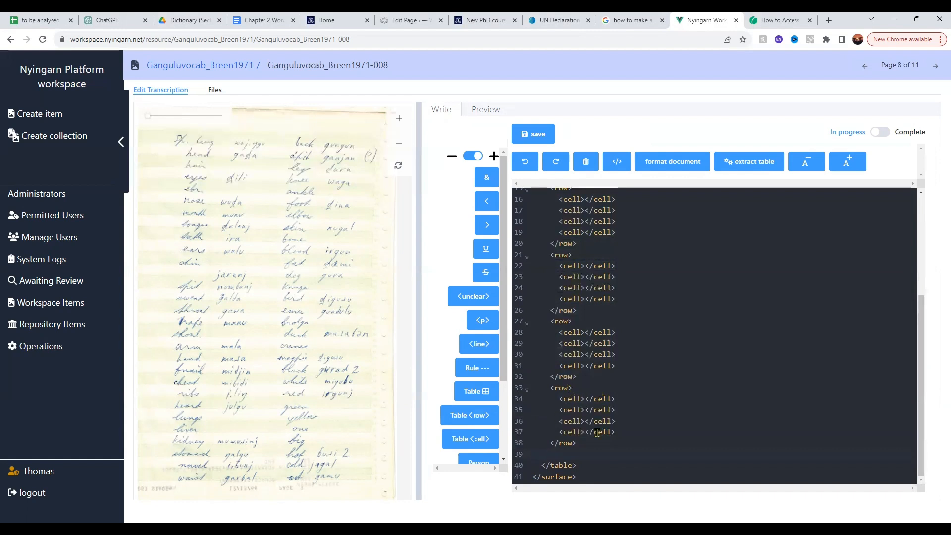
Paste six copies of the four-cell row after the table's sixth row
key("ctrl+v")
scroll(615, 449, "down", 1)
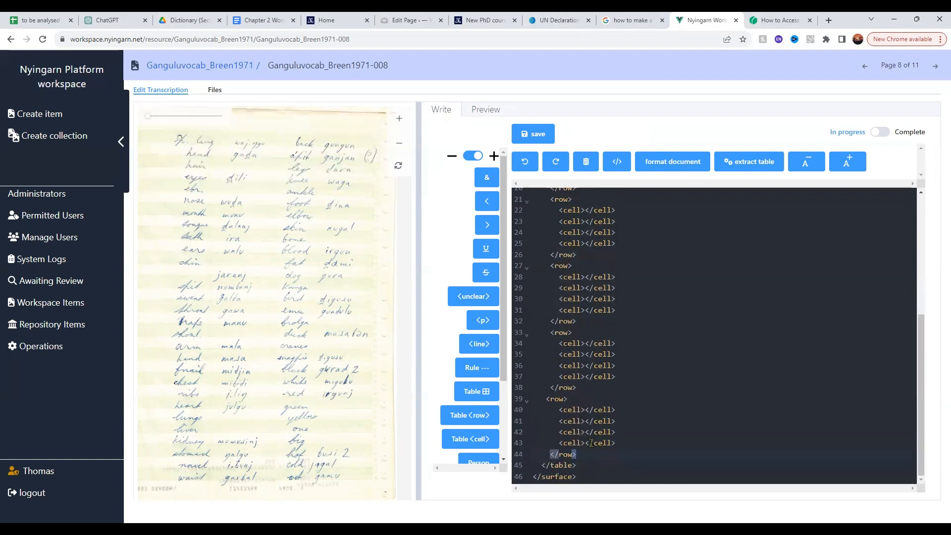
key("ctrl+v")
key("ctrl+v")
key("ctrl+v")
key("ctrl+v")
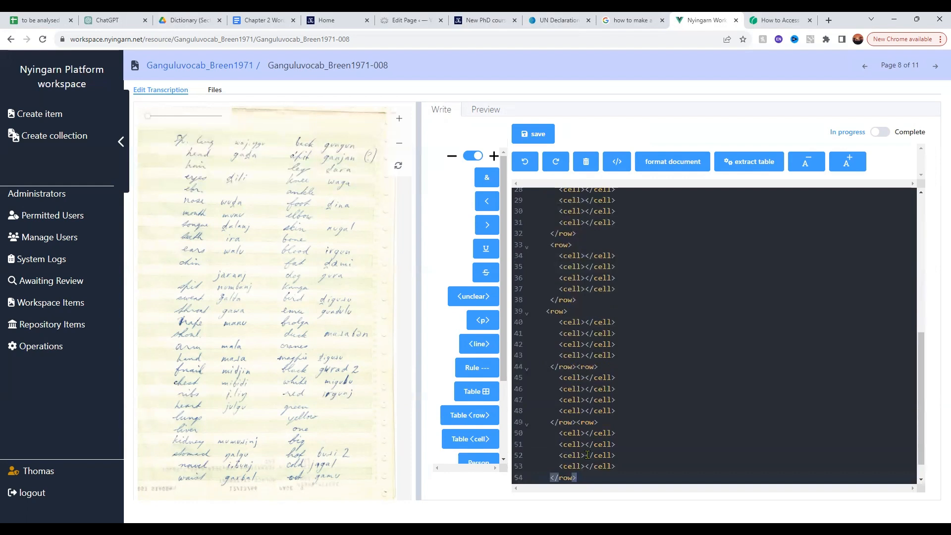
key("ctrl+v")
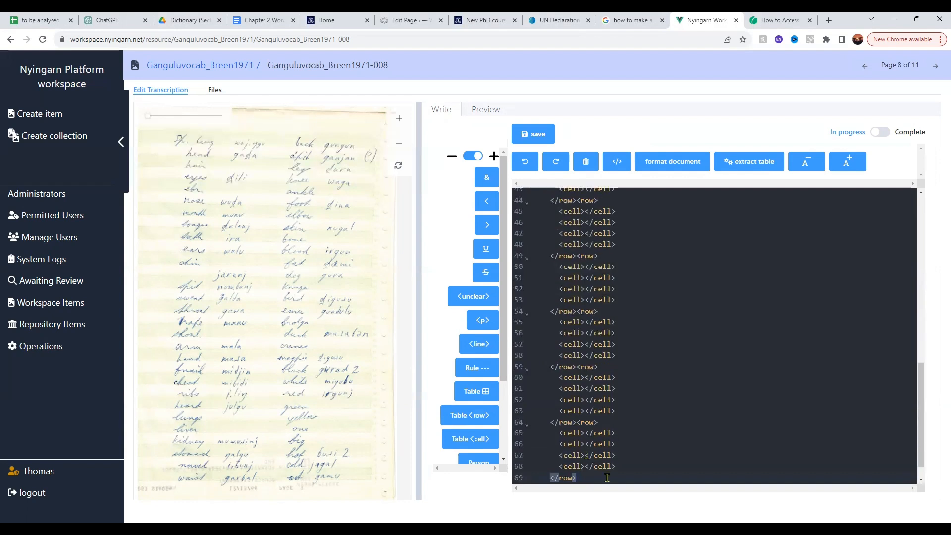
scroll(562, 460, "down", 1)
scroll(575, 453, "up", 5)
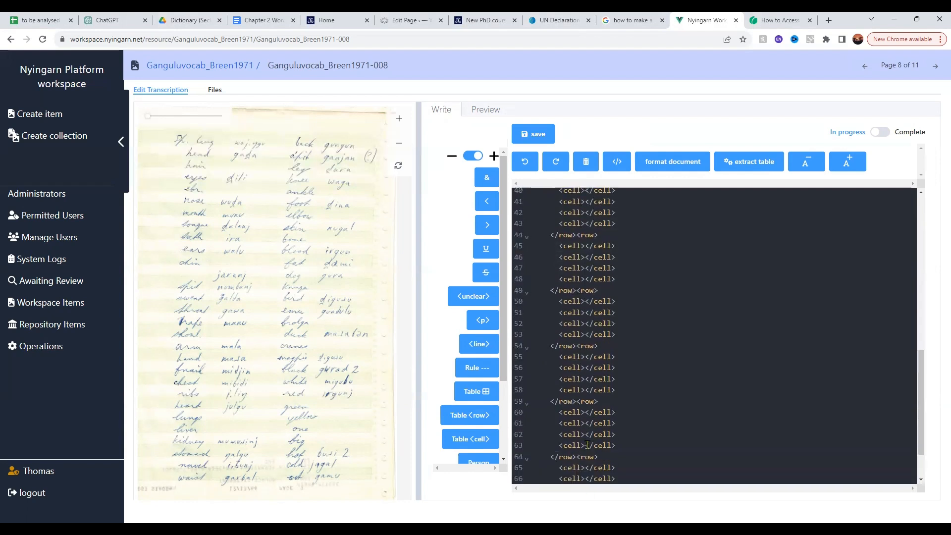
scroll(587, 445, "down", 5)
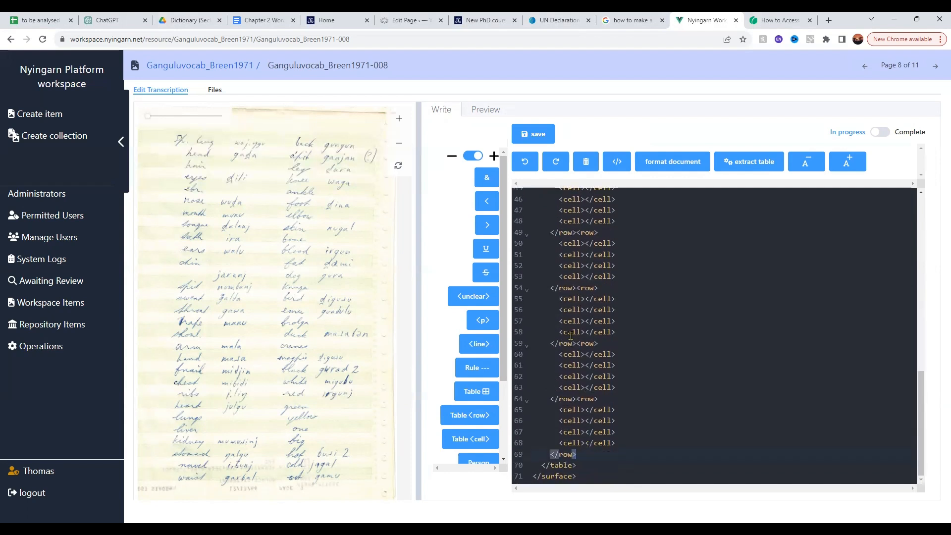
Save the transcription, compare the extended table in the rendered preview with the handwritten page, and return to the markup
left_click(545, 141)
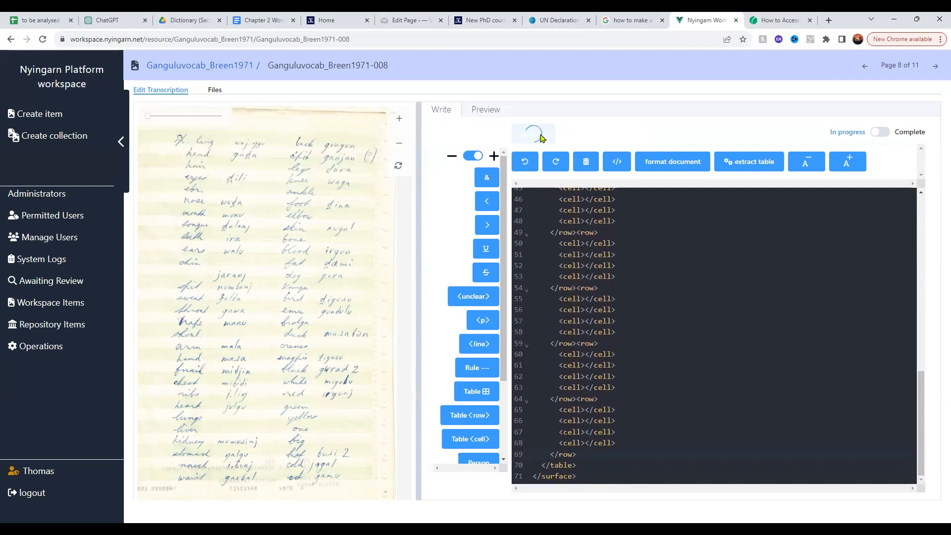
left_click(499, 114)
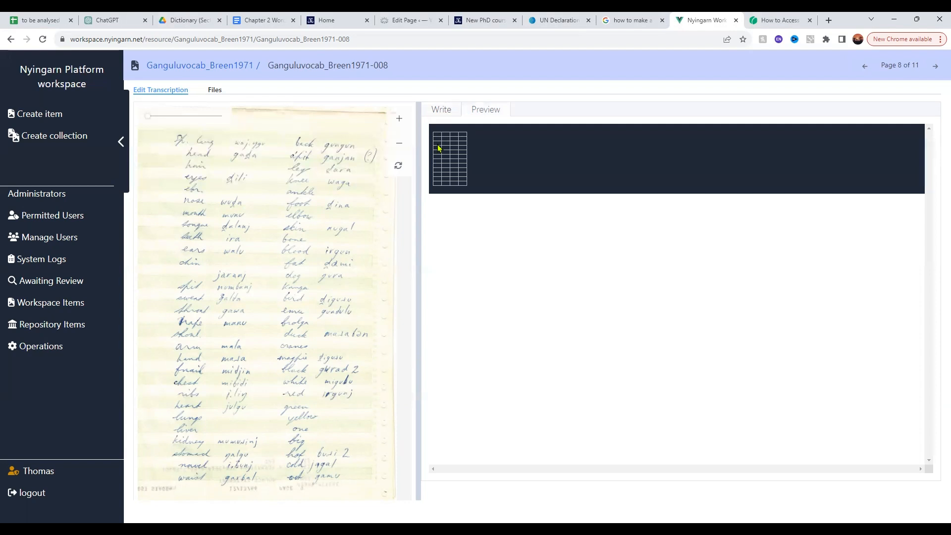
left_click(439, 114)
scroll(597, 300, "down", 5)
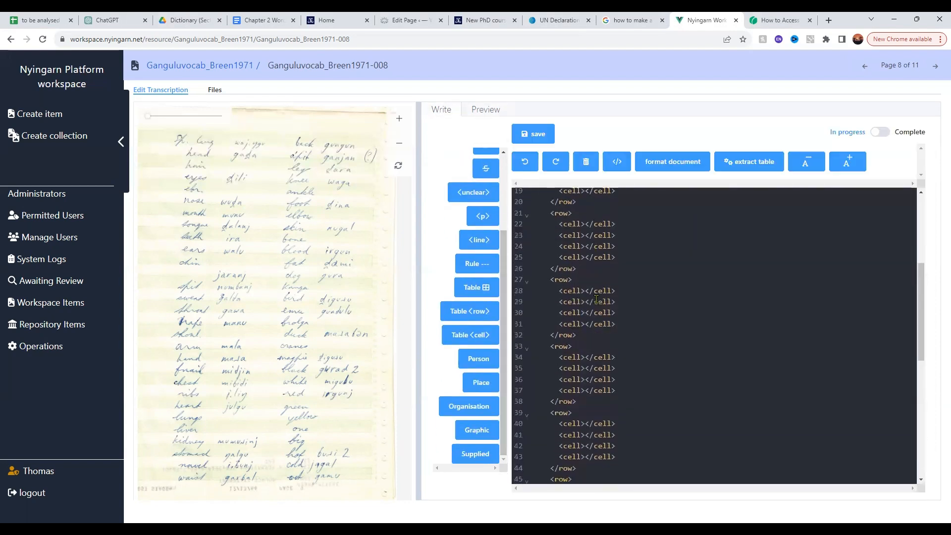
scroll(597, 300, "up", 5)
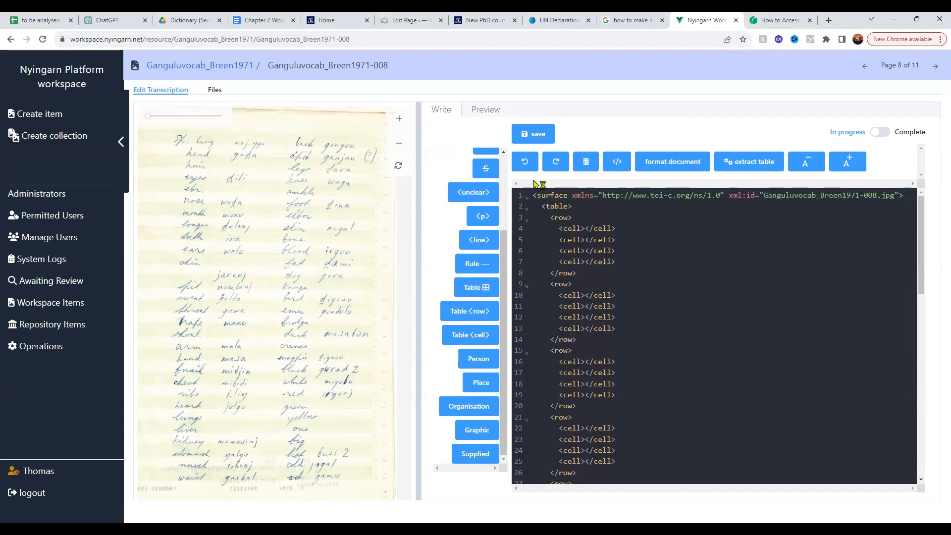
left_click(486, 111)
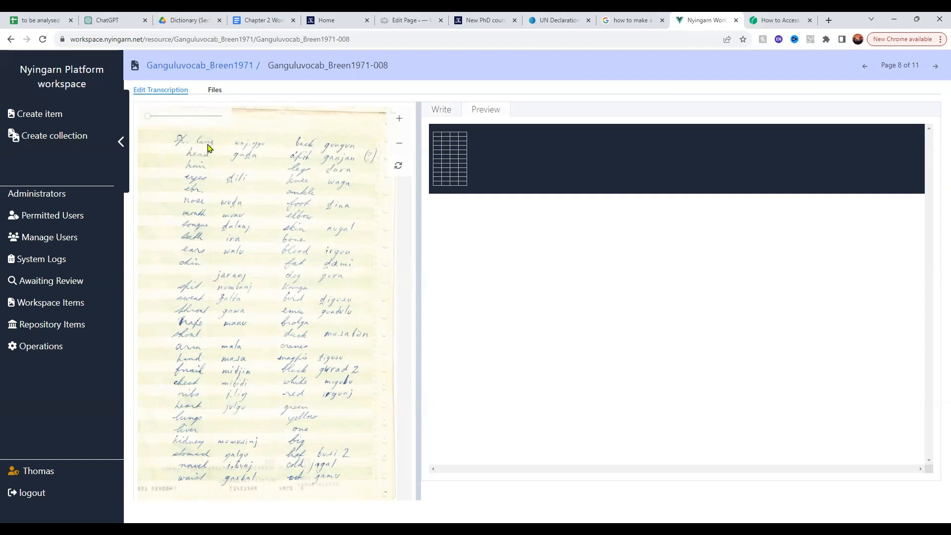
left_click(440, 114)
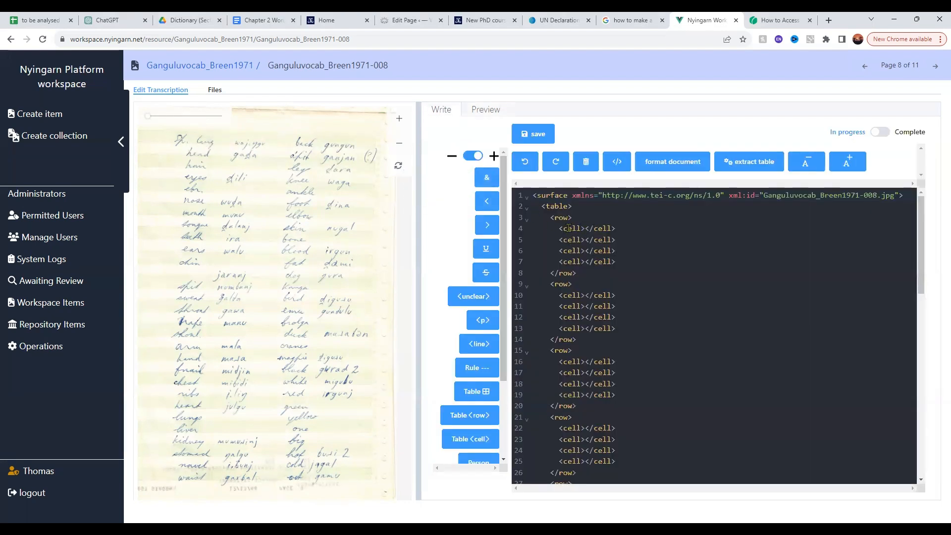
Fill the first row's four cells with lang, wajinggu, back and gungun
left_click(583, 227)
type("lang")
left_click(584, 240)
type("waji")
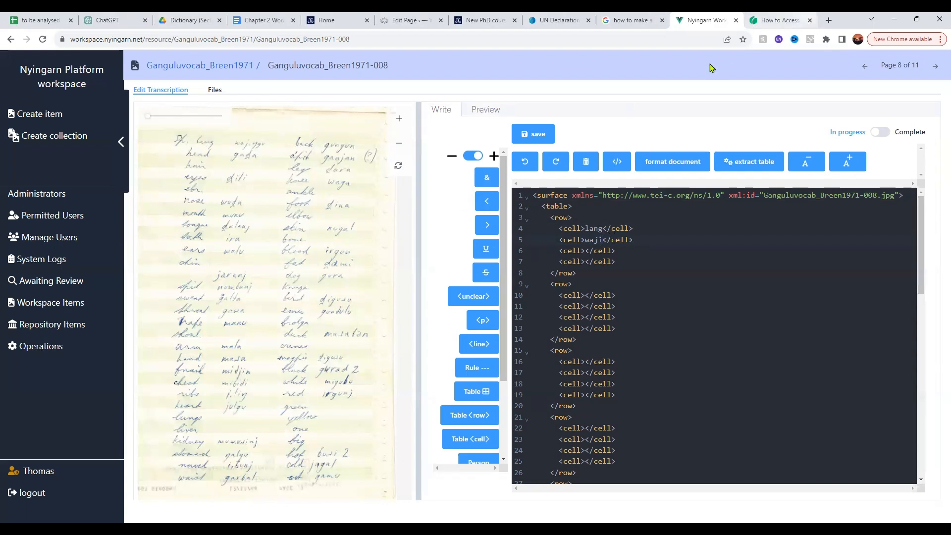
type("ng")
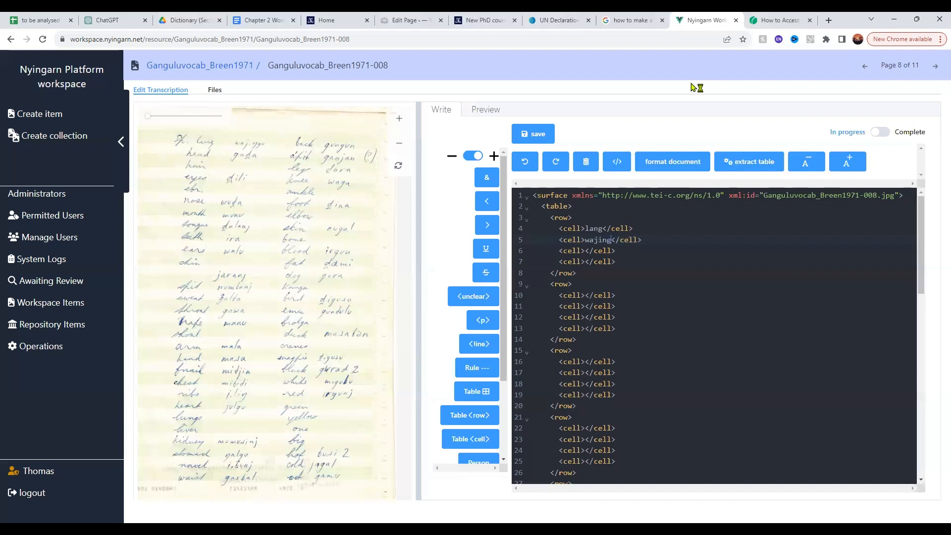
type("gu")
left_click(586, 251)
type("back")
left_click(586, 261)
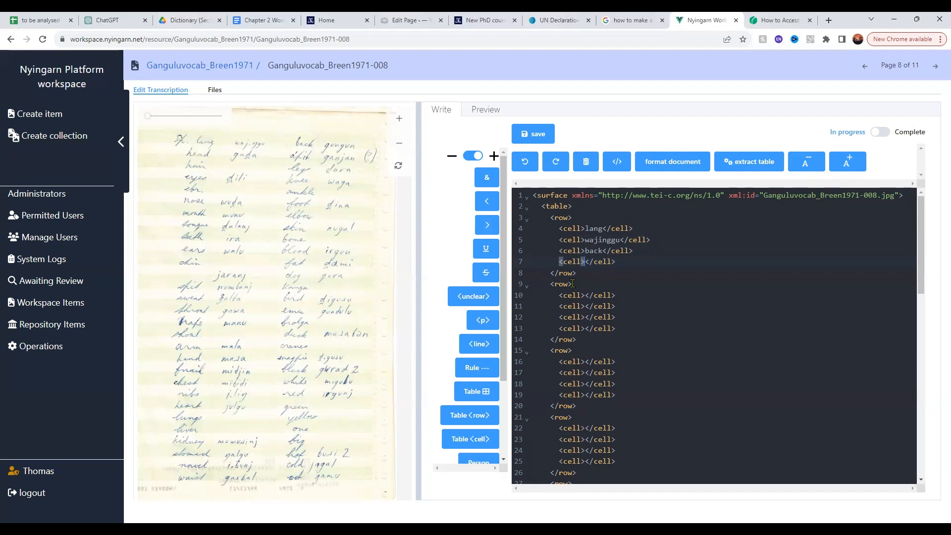
type("gungun")
Save the transcription and check the first row's words in the rendered preview
left_click(549, 137)
left_click(492, 113)
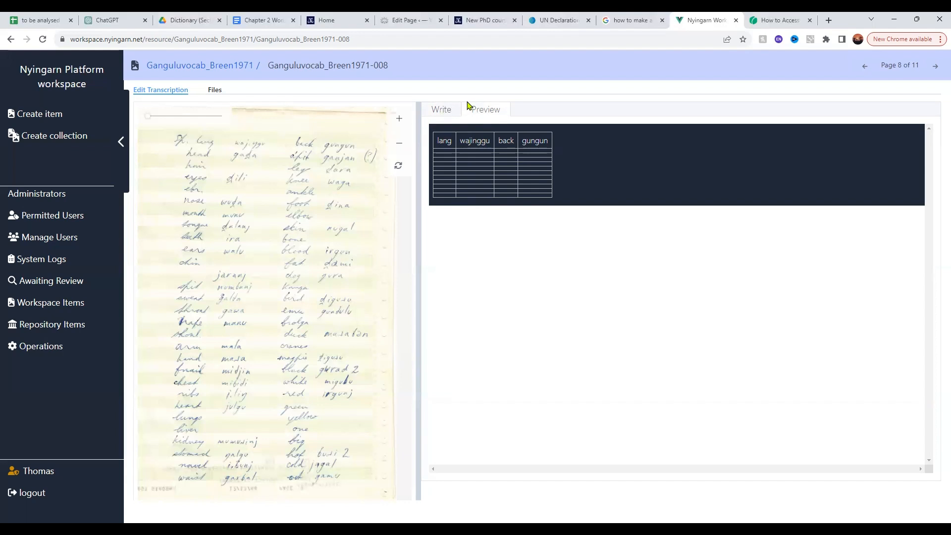
left_click(441, 111)
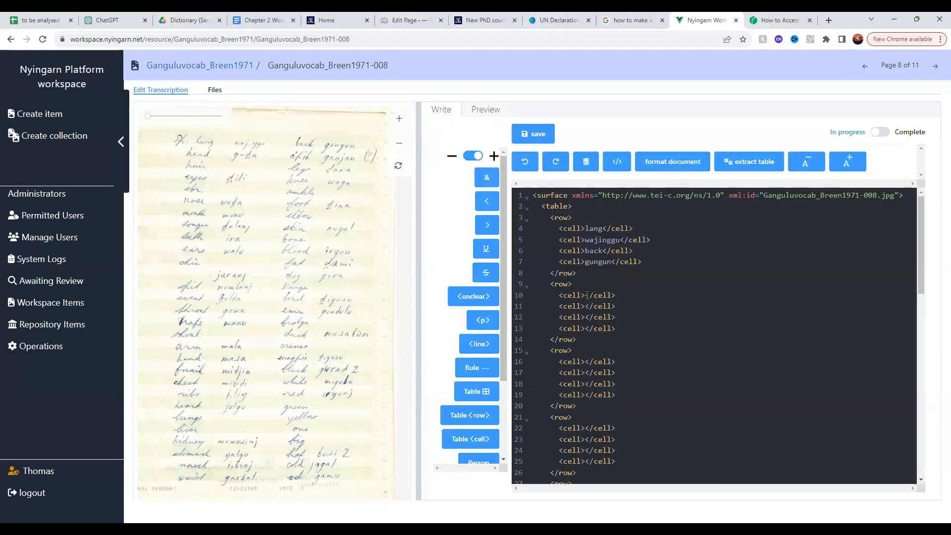
Fill the second row's cells with head, gada, a'pit and ganjan, then save and preview the table
left_click(585, 296)
type("head")
left_click(586, 307)
type("gada")
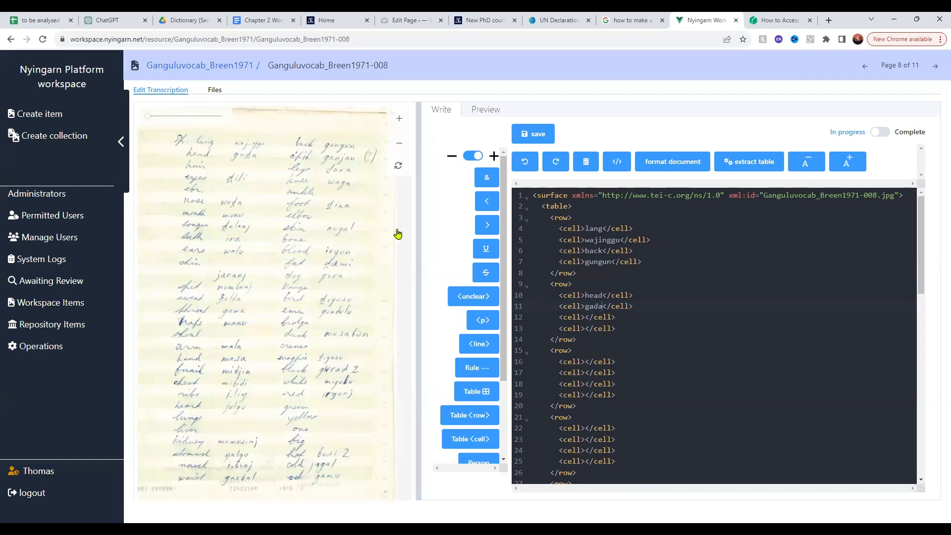
left_click(585, 317)
type("a'pit")
left_click(590, 328)
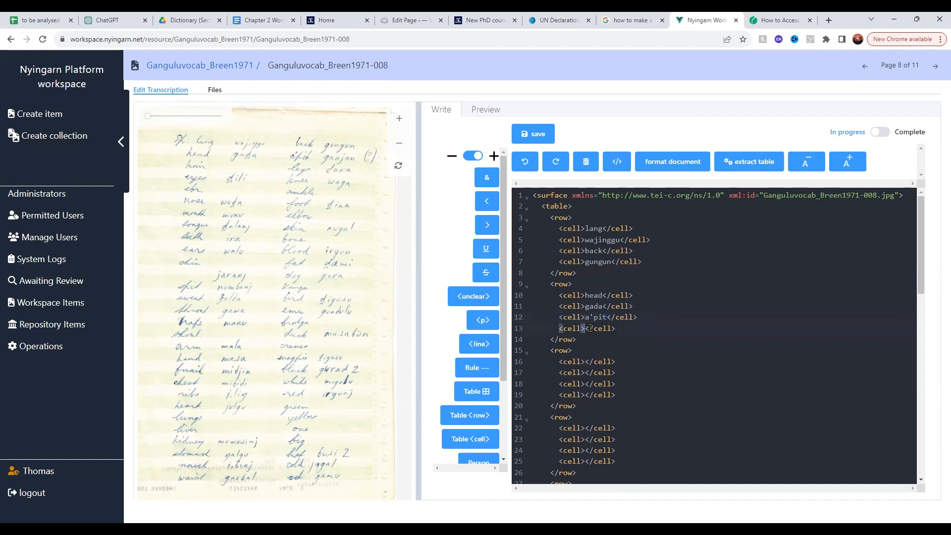
type("ganjan")
left_click(544, 136)
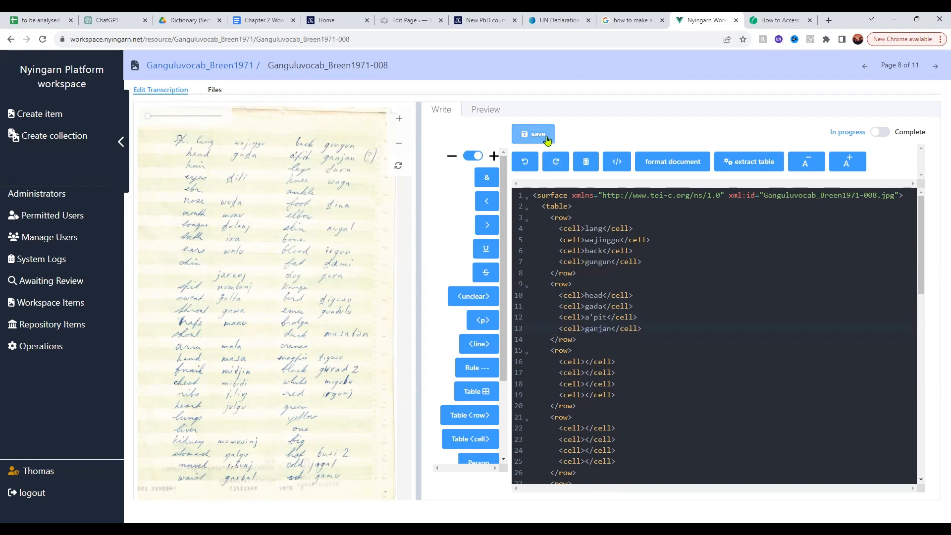
left_click(487, 109)
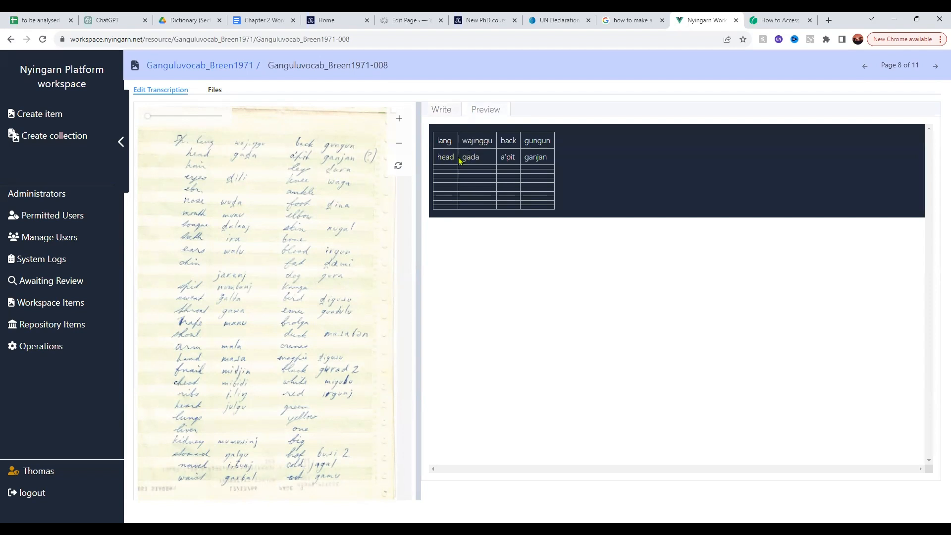